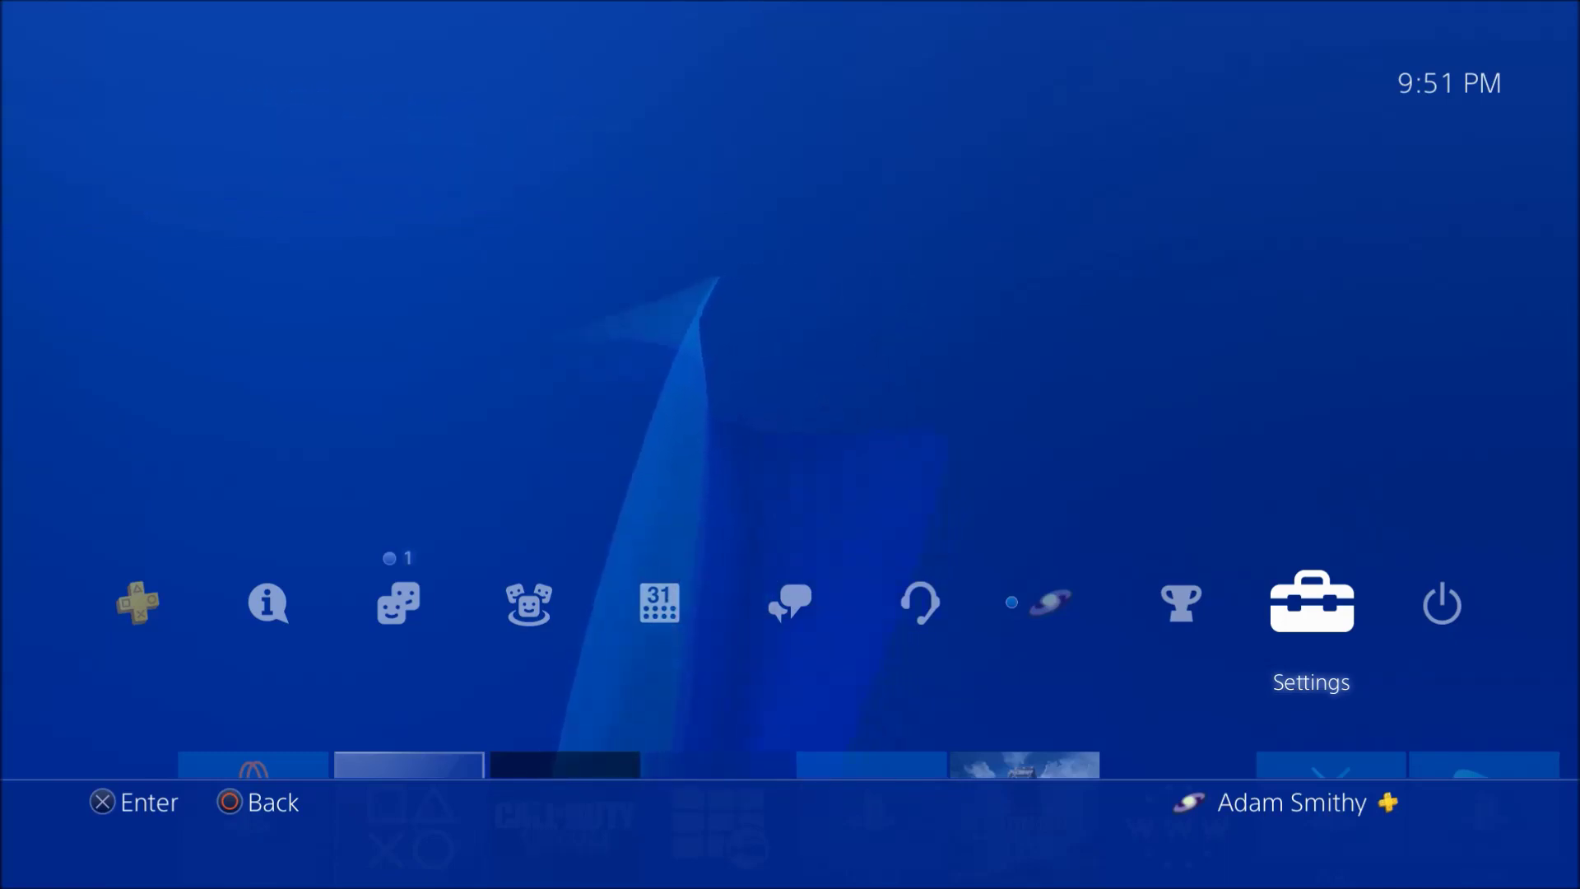
# Step: Highlight the Settings icon in the PS4 home screen's function area
pyautogui.press('Return')
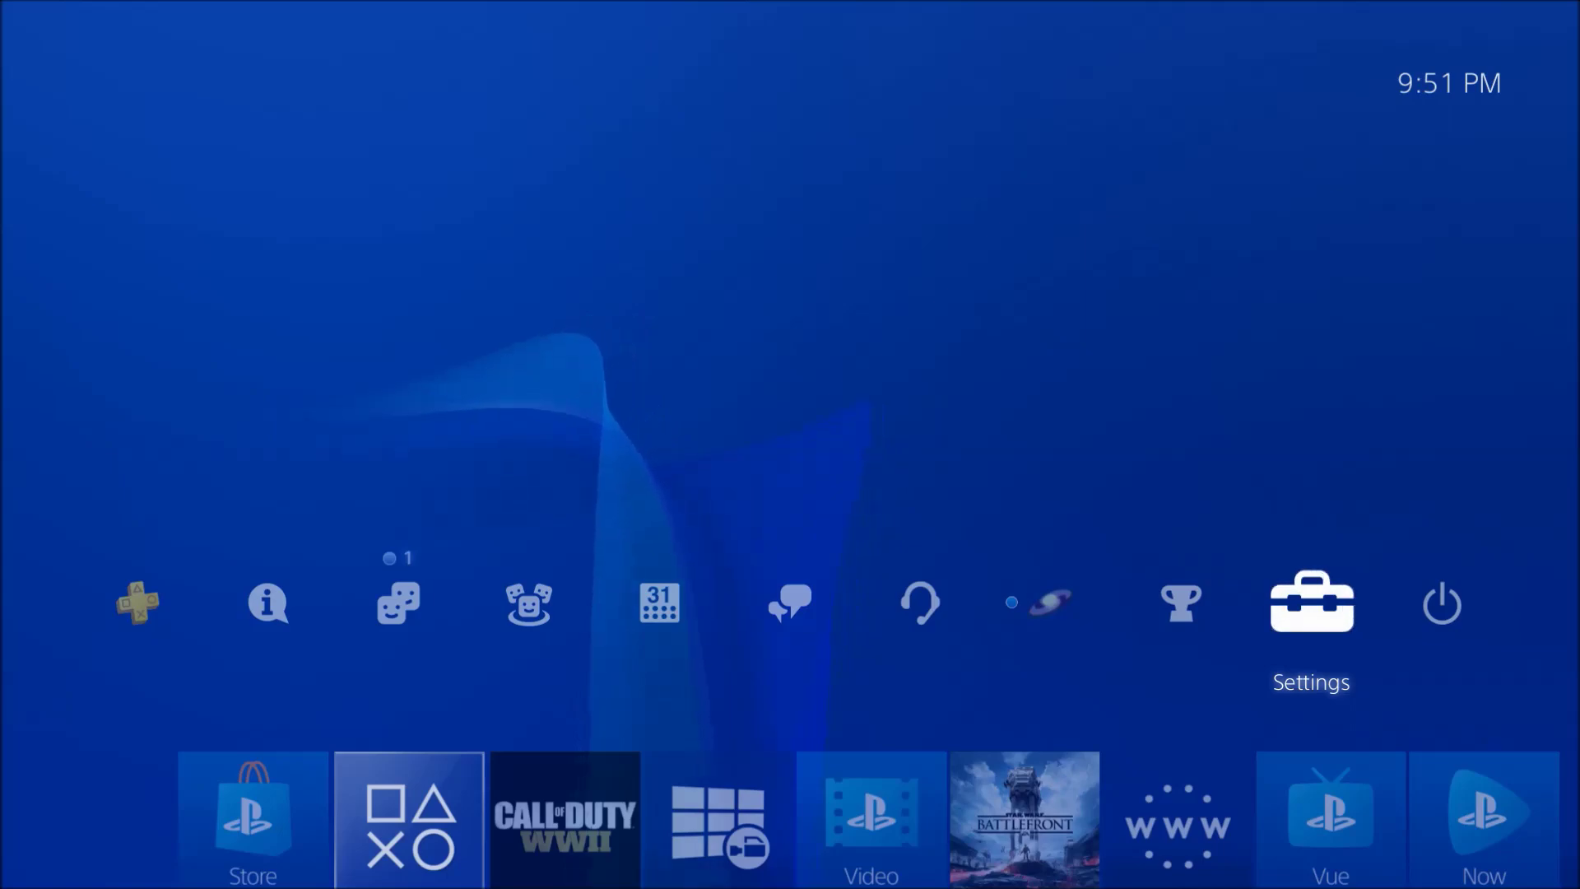
# Step: Go to Settings > Account Management > Account Information > Profile > Name
pyautogui.press('Return')
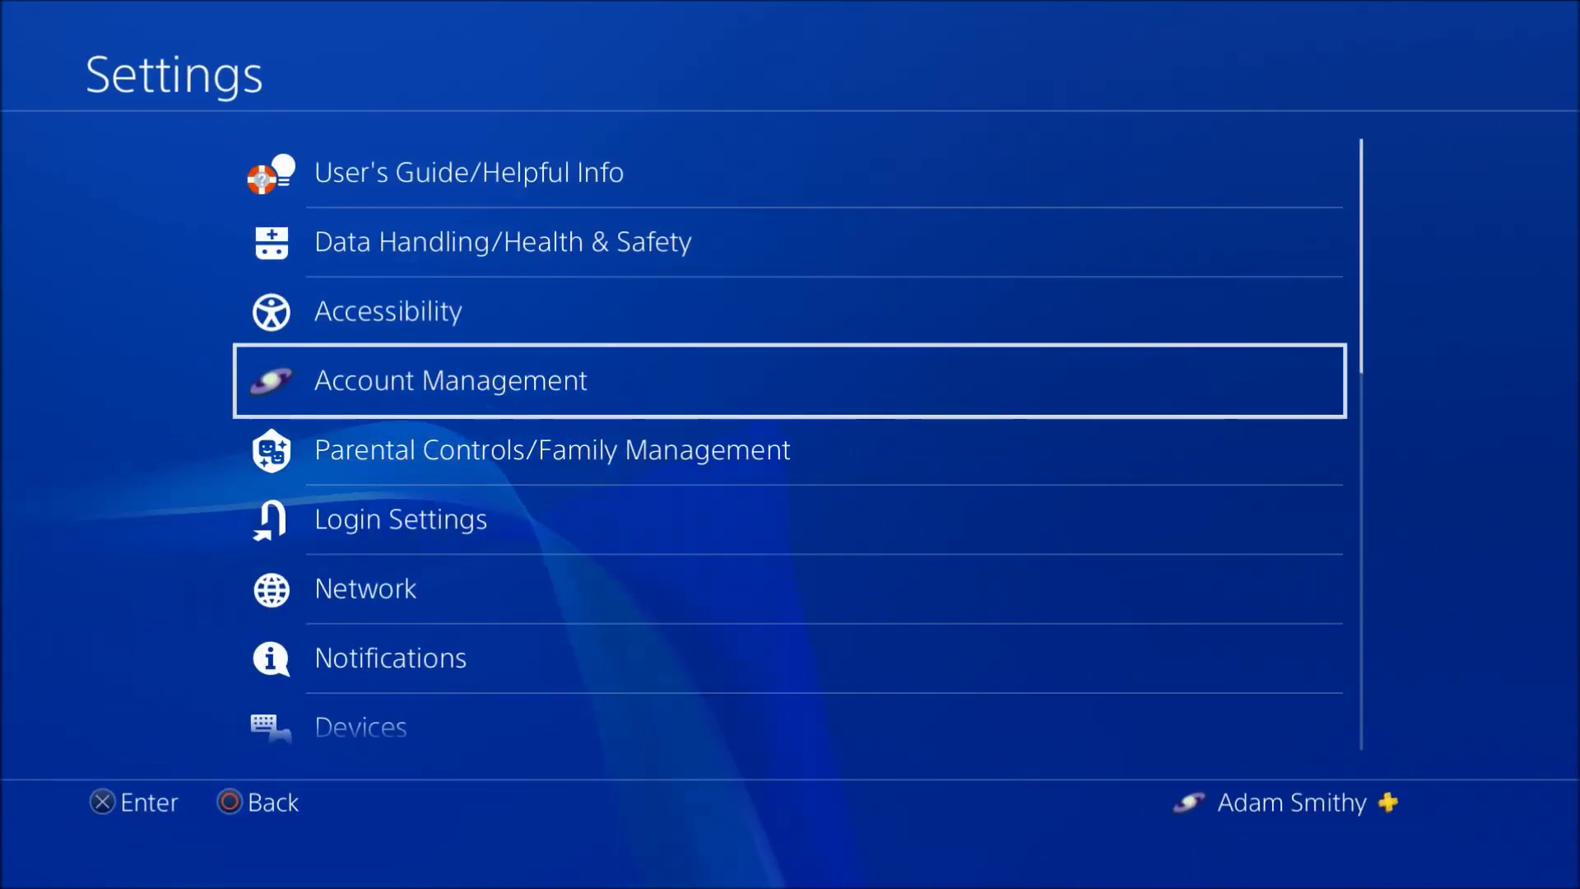
pyautogui.press('Return')
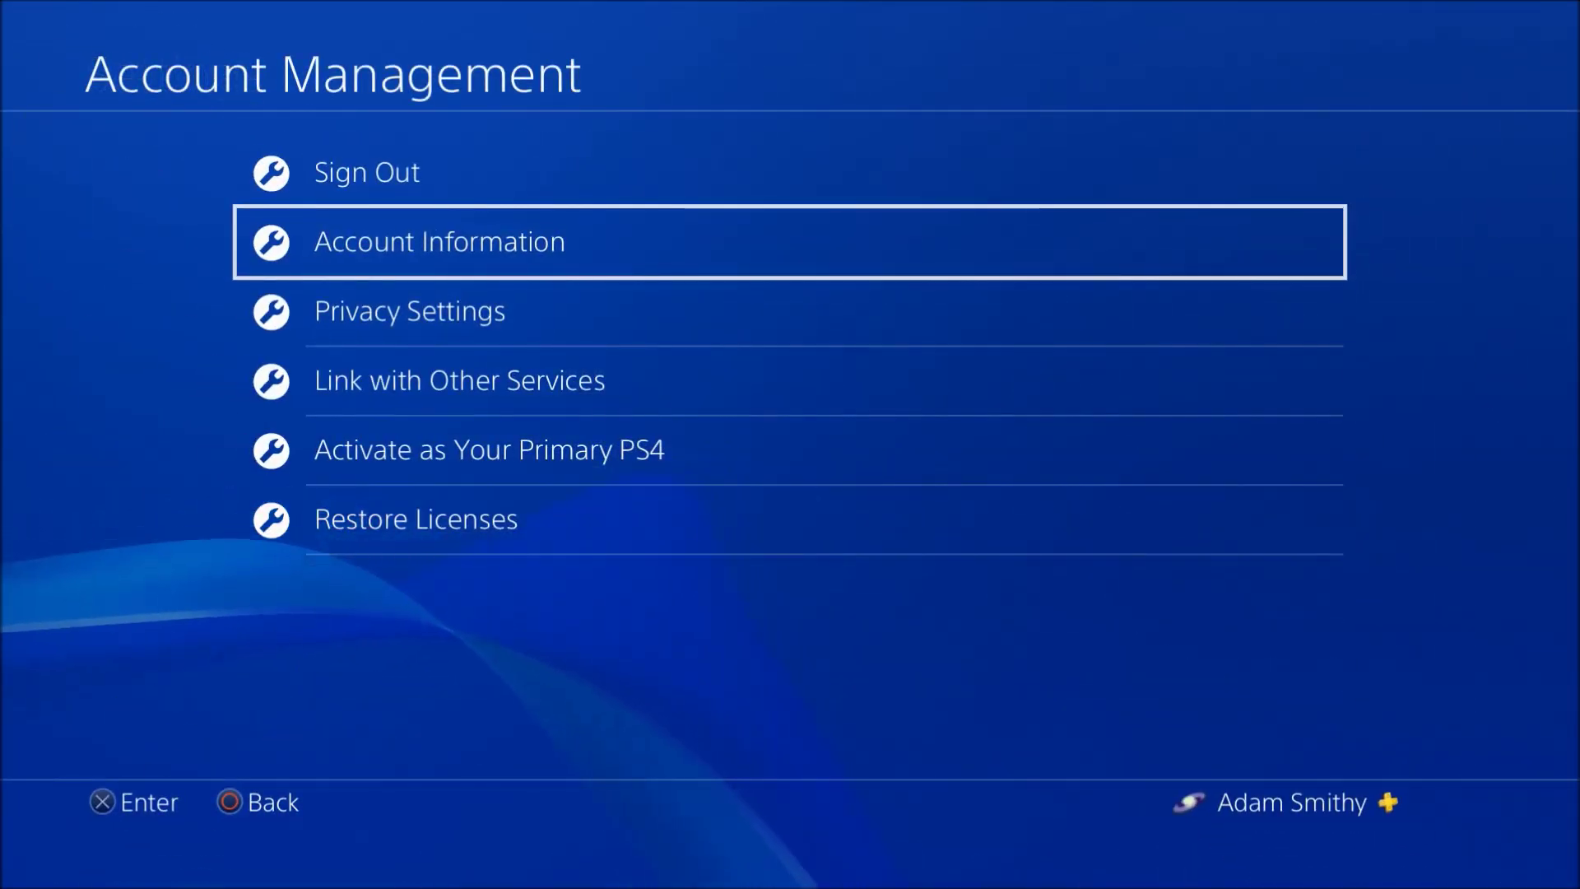
pyautogui.press('Return')
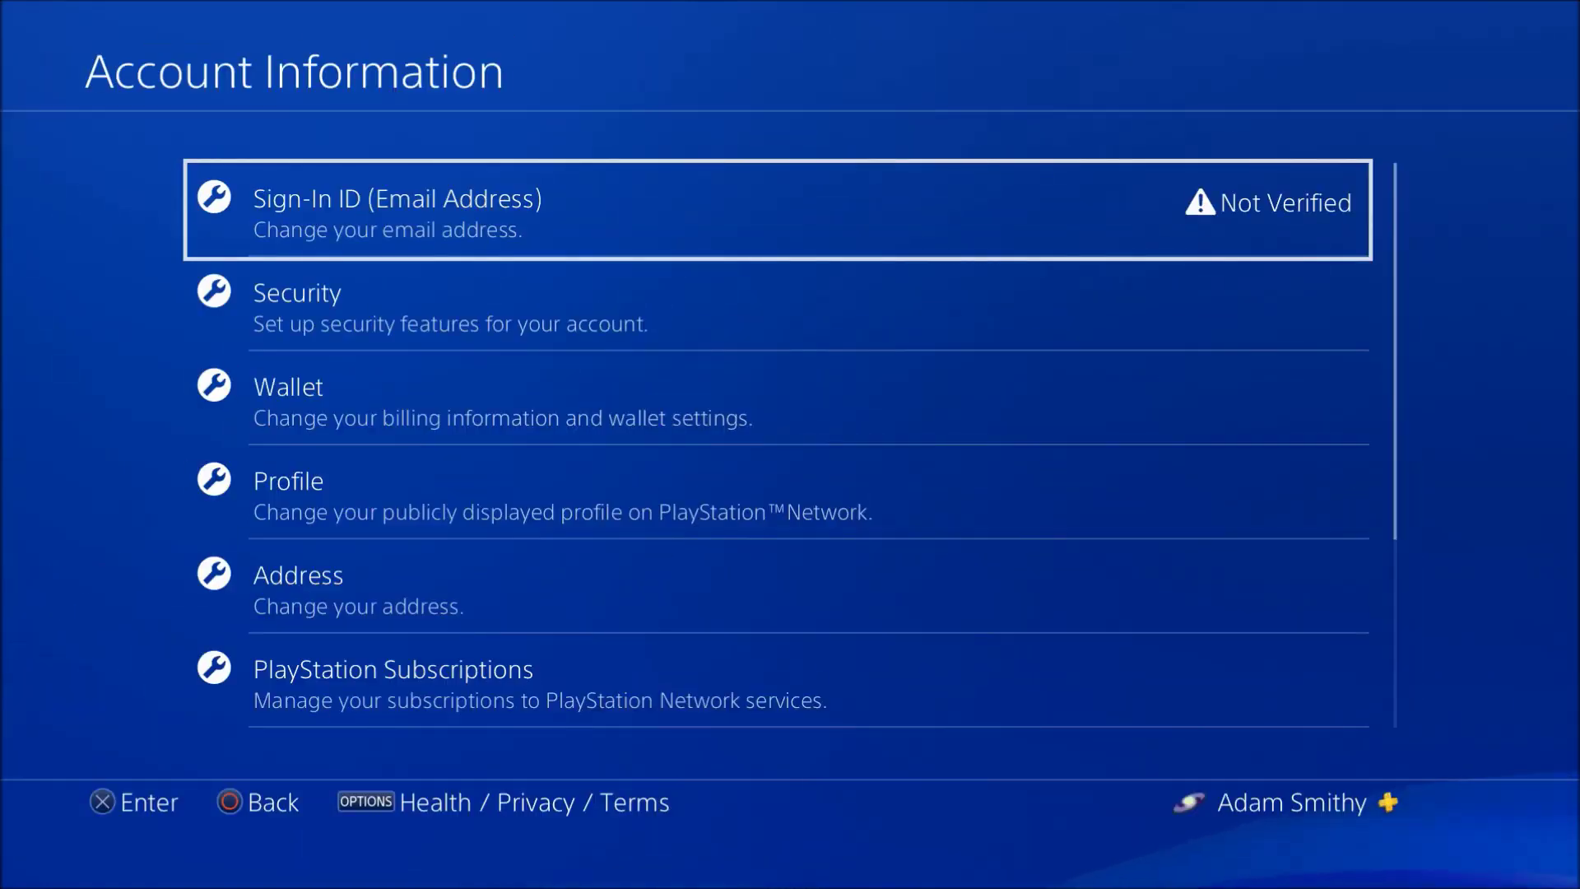
pyautogui.press('Down')
pyautogui.press('Down')
pyautogui.press('Down')
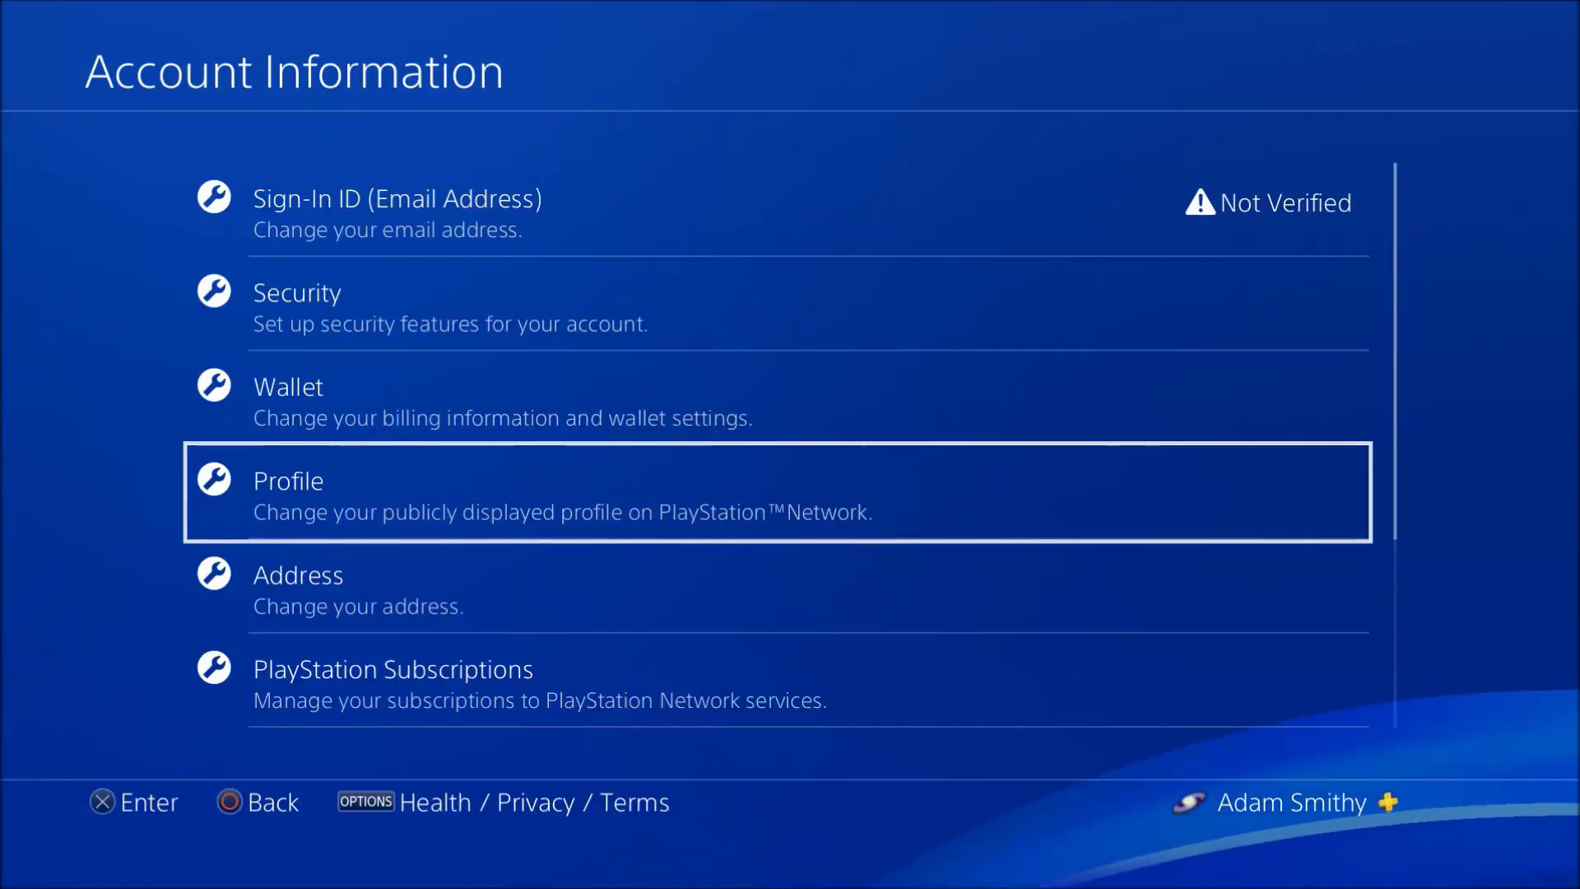
pyautogui.press('Return')
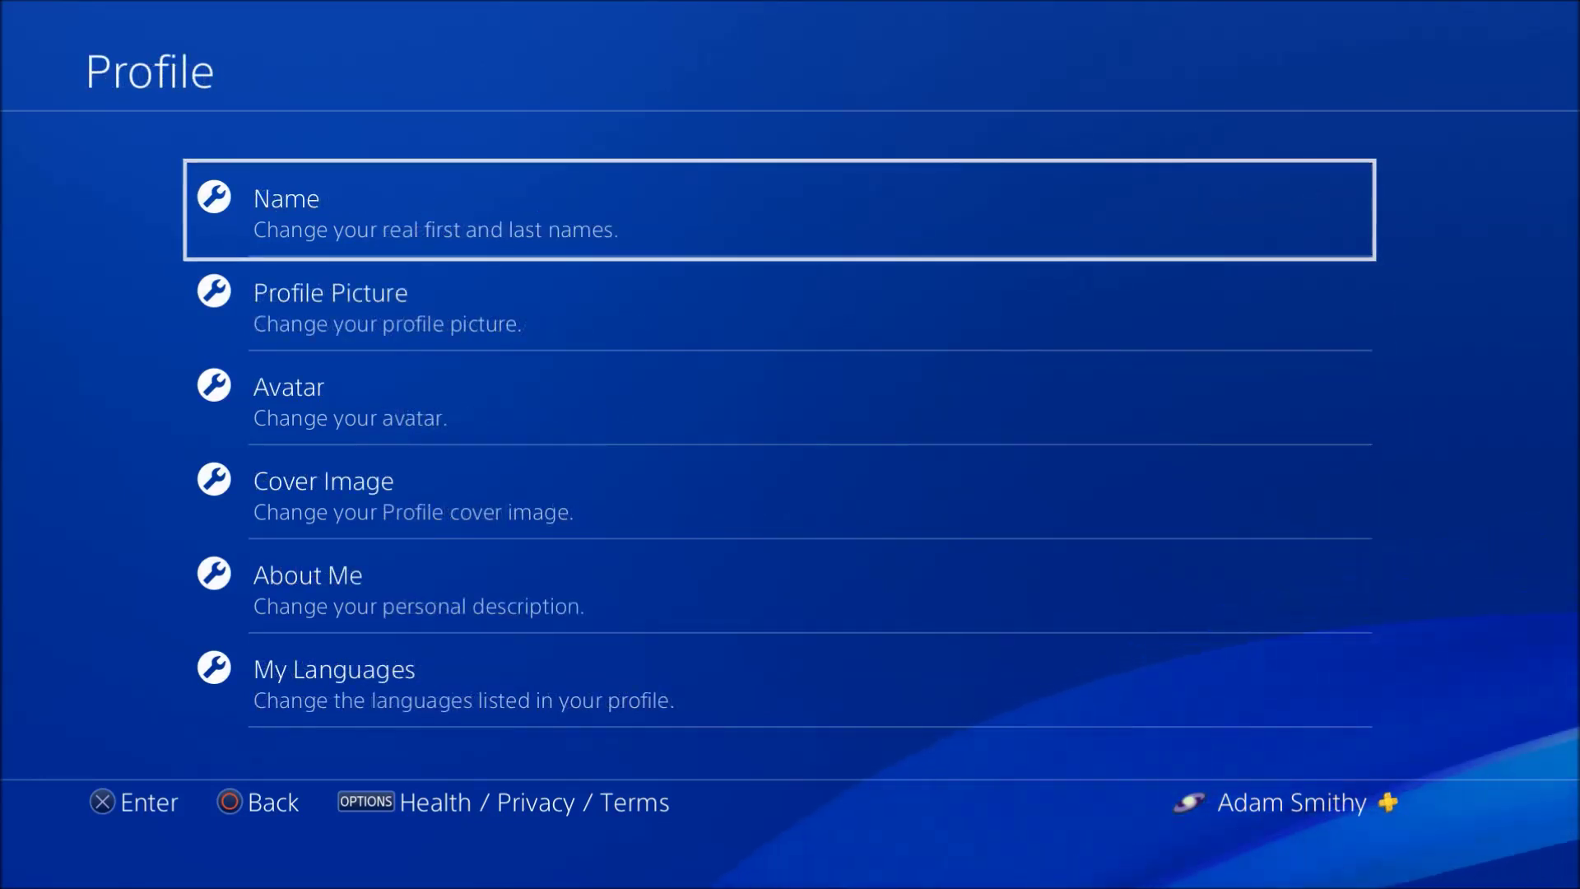
pyautogui.press('Return')
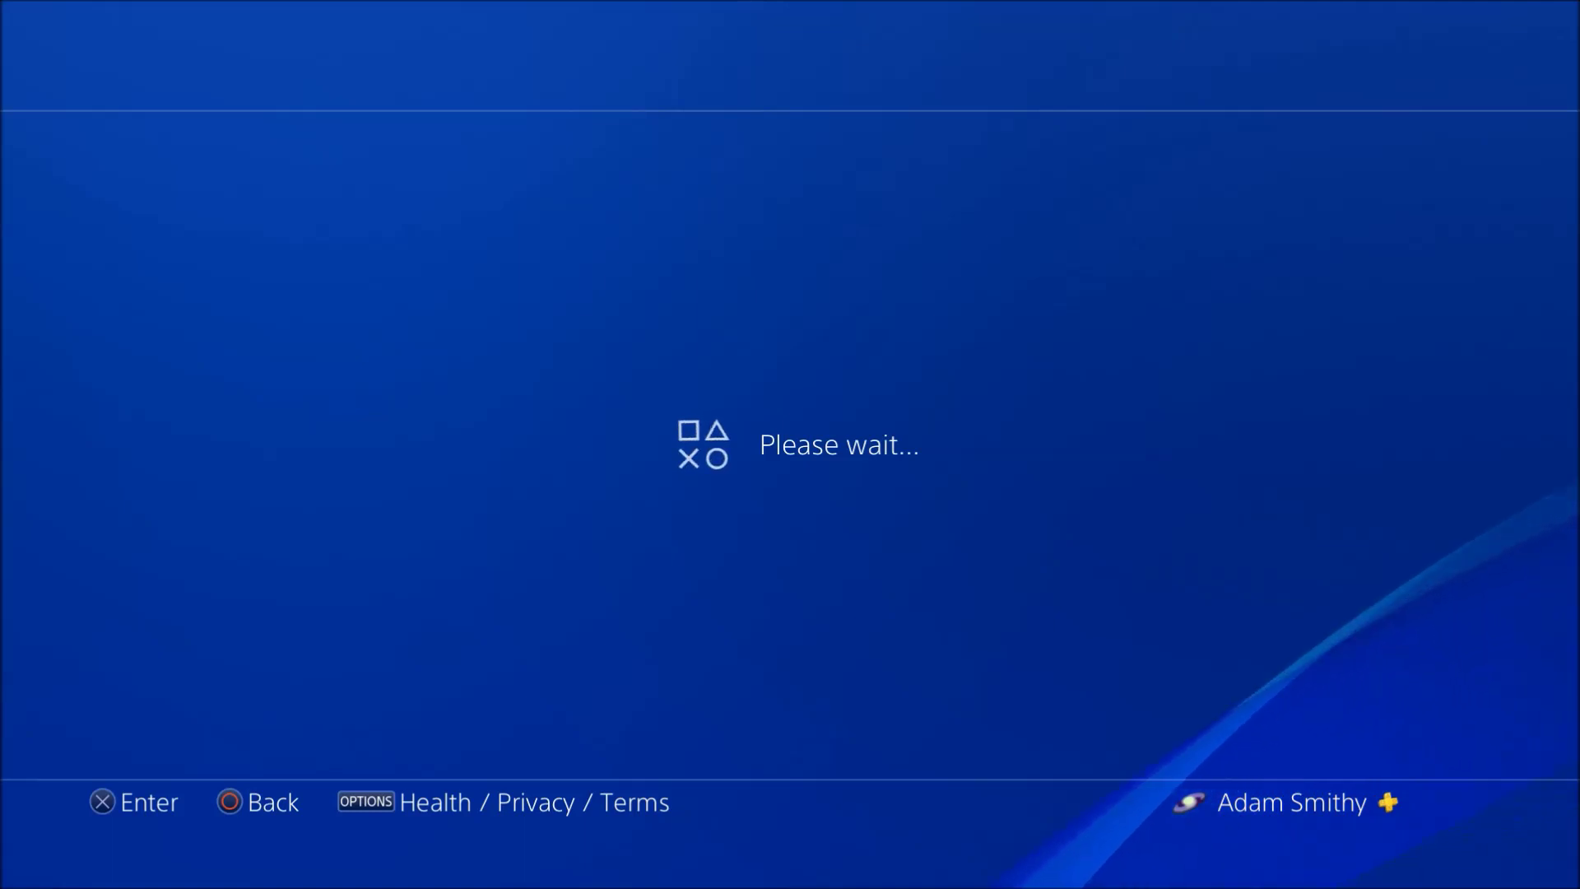
# Step: Replace the first name Adam with Hyper and accept it
pyautogui.press('Return')
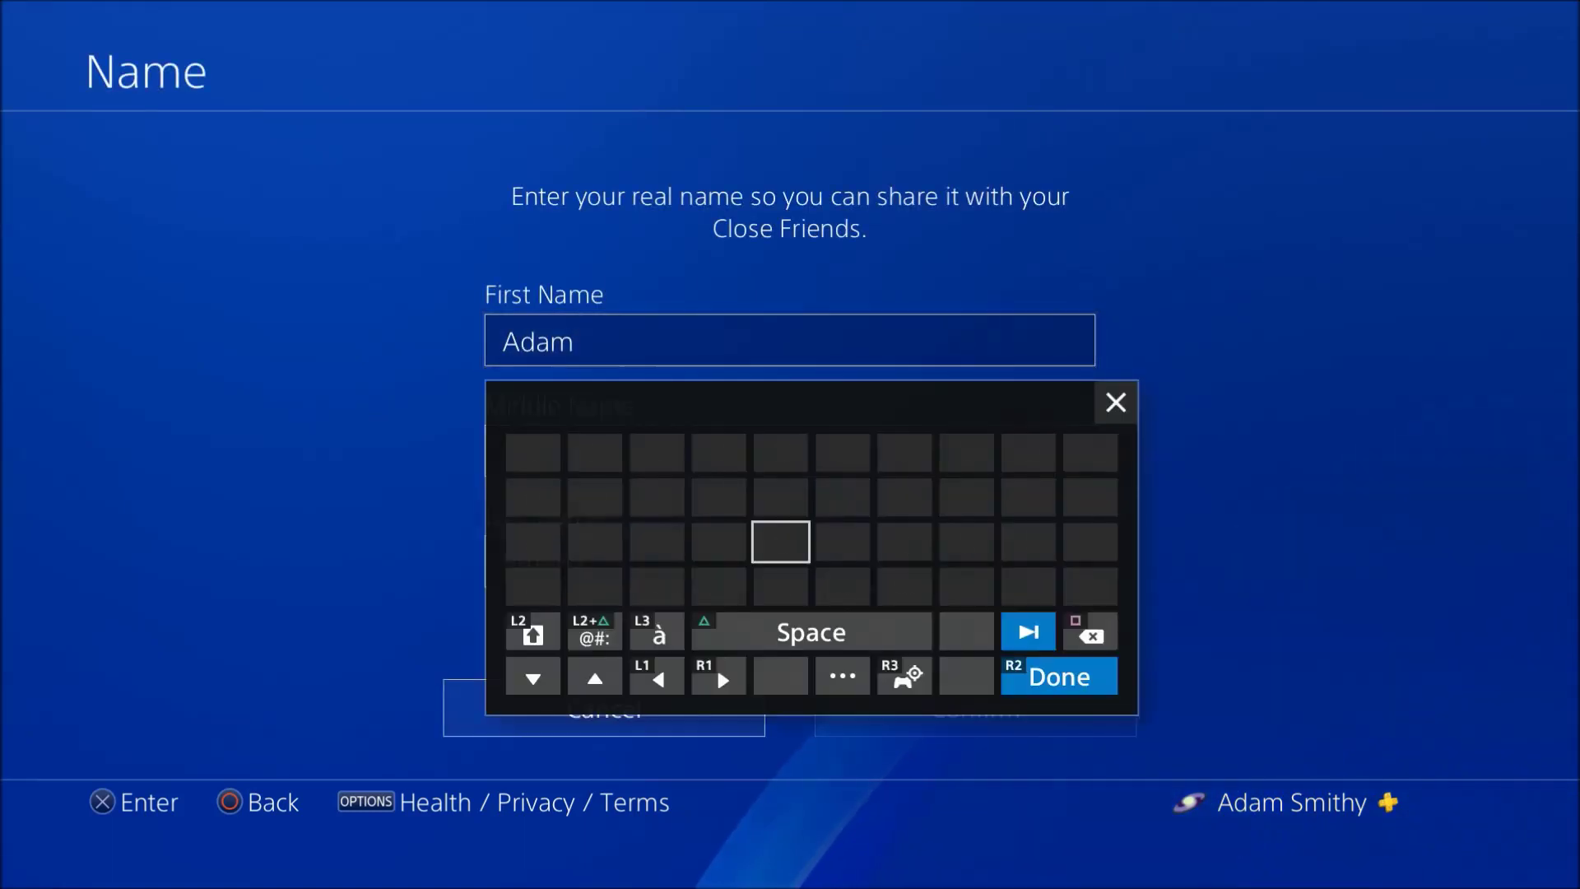
pyautogui.press('BackSpace')
pyautogui.press('BackSpace')
pyautogui.press('BackSpace')
pyautogui.press('BackSpace')
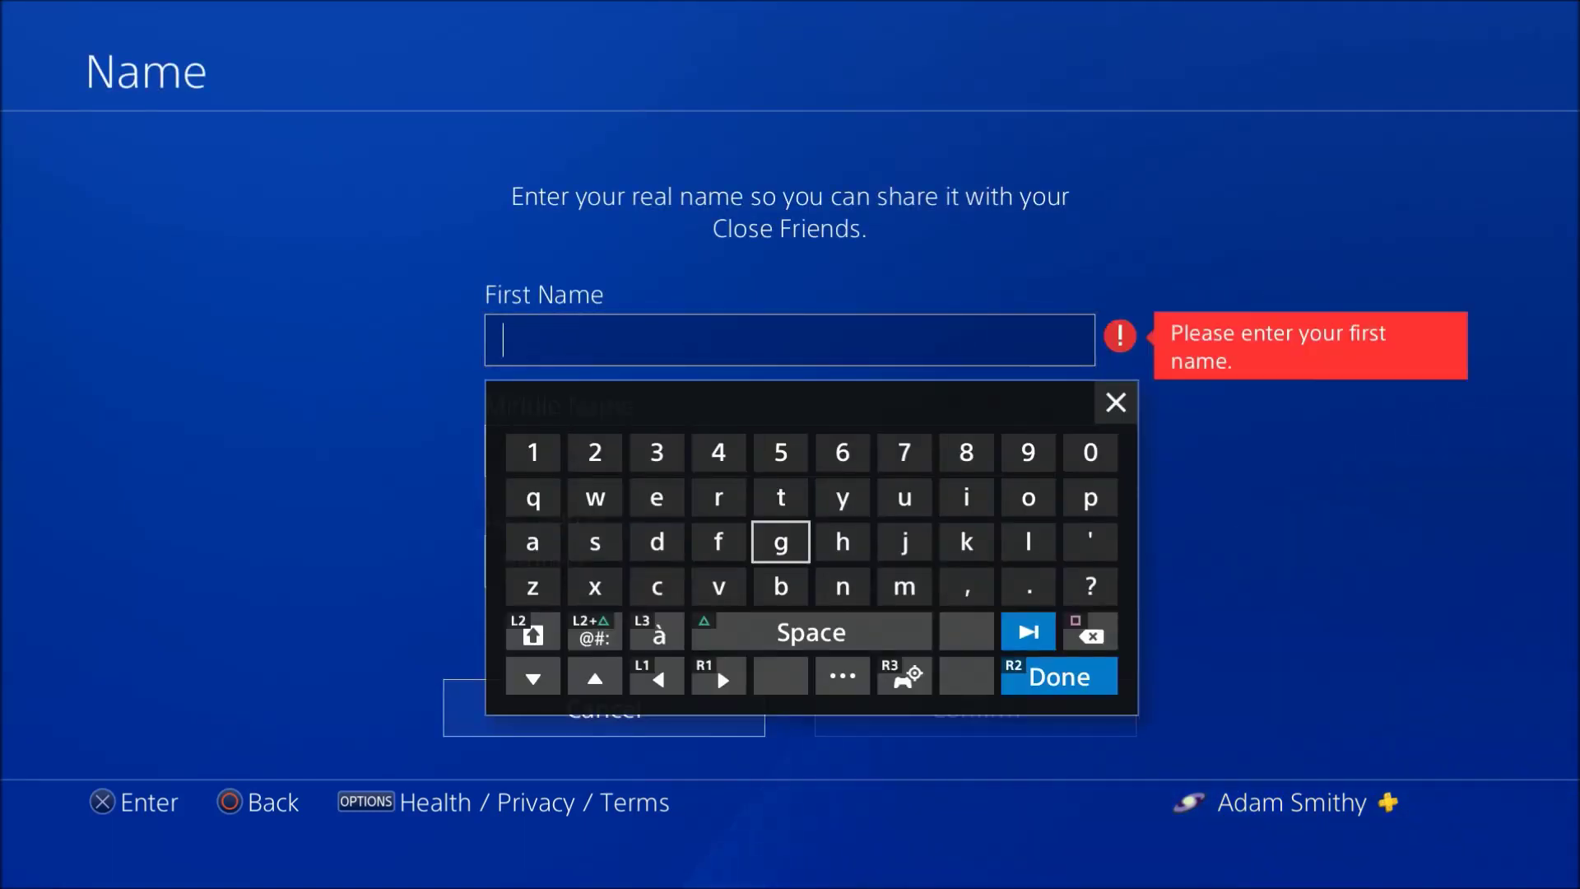
pyautogui.write('Hy')
pyautogui.press('Right')
pyautogui.press('Right')
pyautogui.press('Right')
pyautogui.press('Right')
pyautogui.write('p')
pyautogui.press('Left')
pyautogui.press('Left')
pyautogui.press('Left')
pyautogui.press('Left')
pyautogui.press('Left')
pyautogui.press('Left')
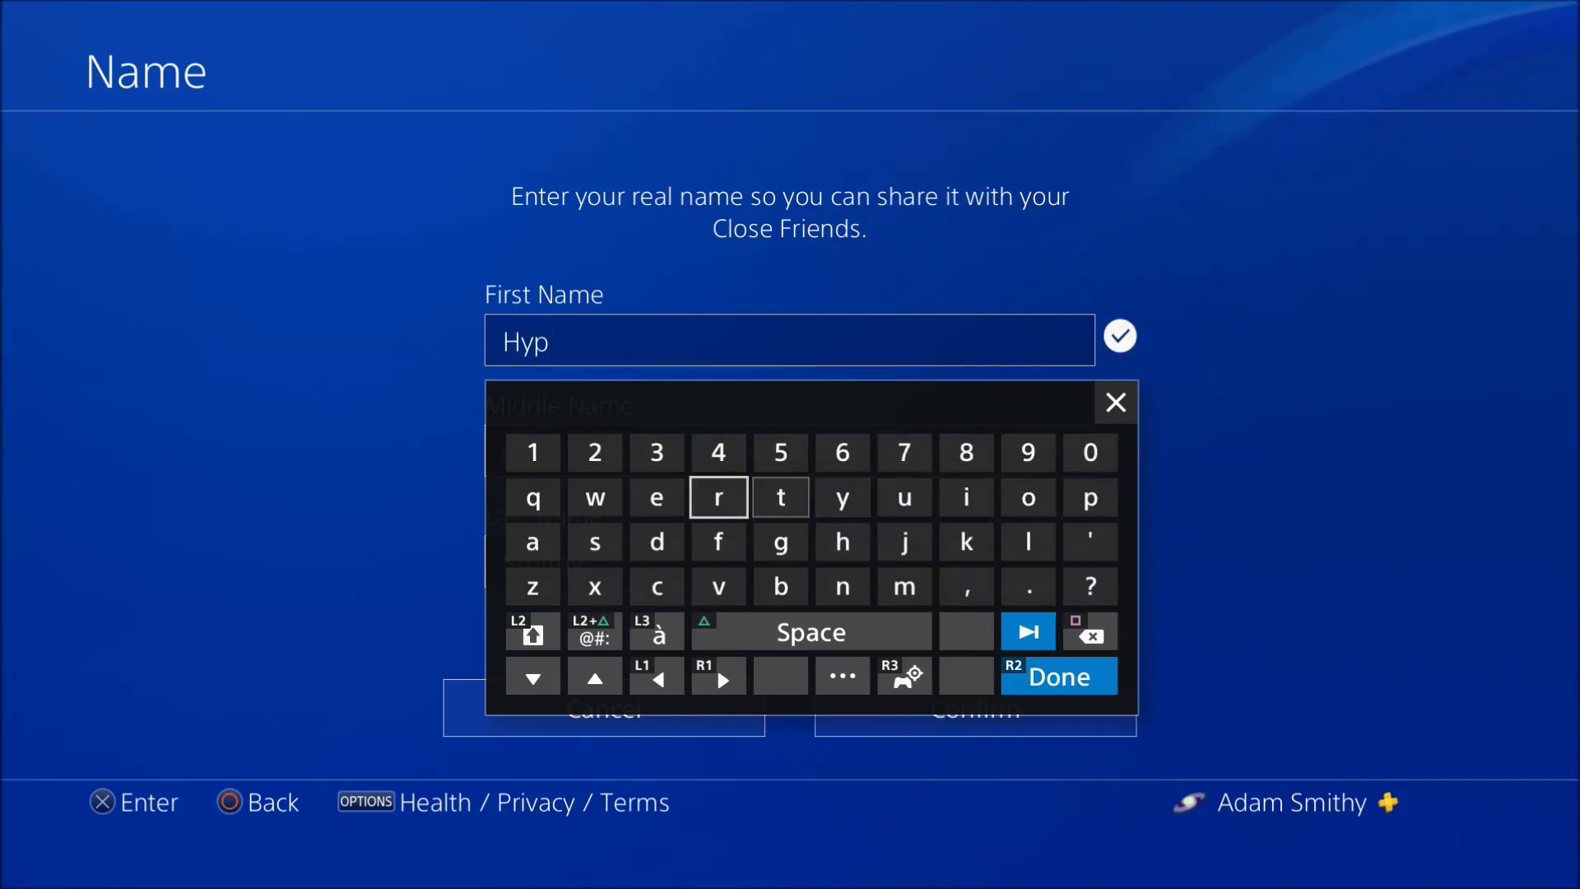
pyautogui.press('Left')
pyautogui.press('Left')
pyautogui.write('e')
pyautogui.press('Right')
pyautogui.press('Right')
pyautogui.write('r')
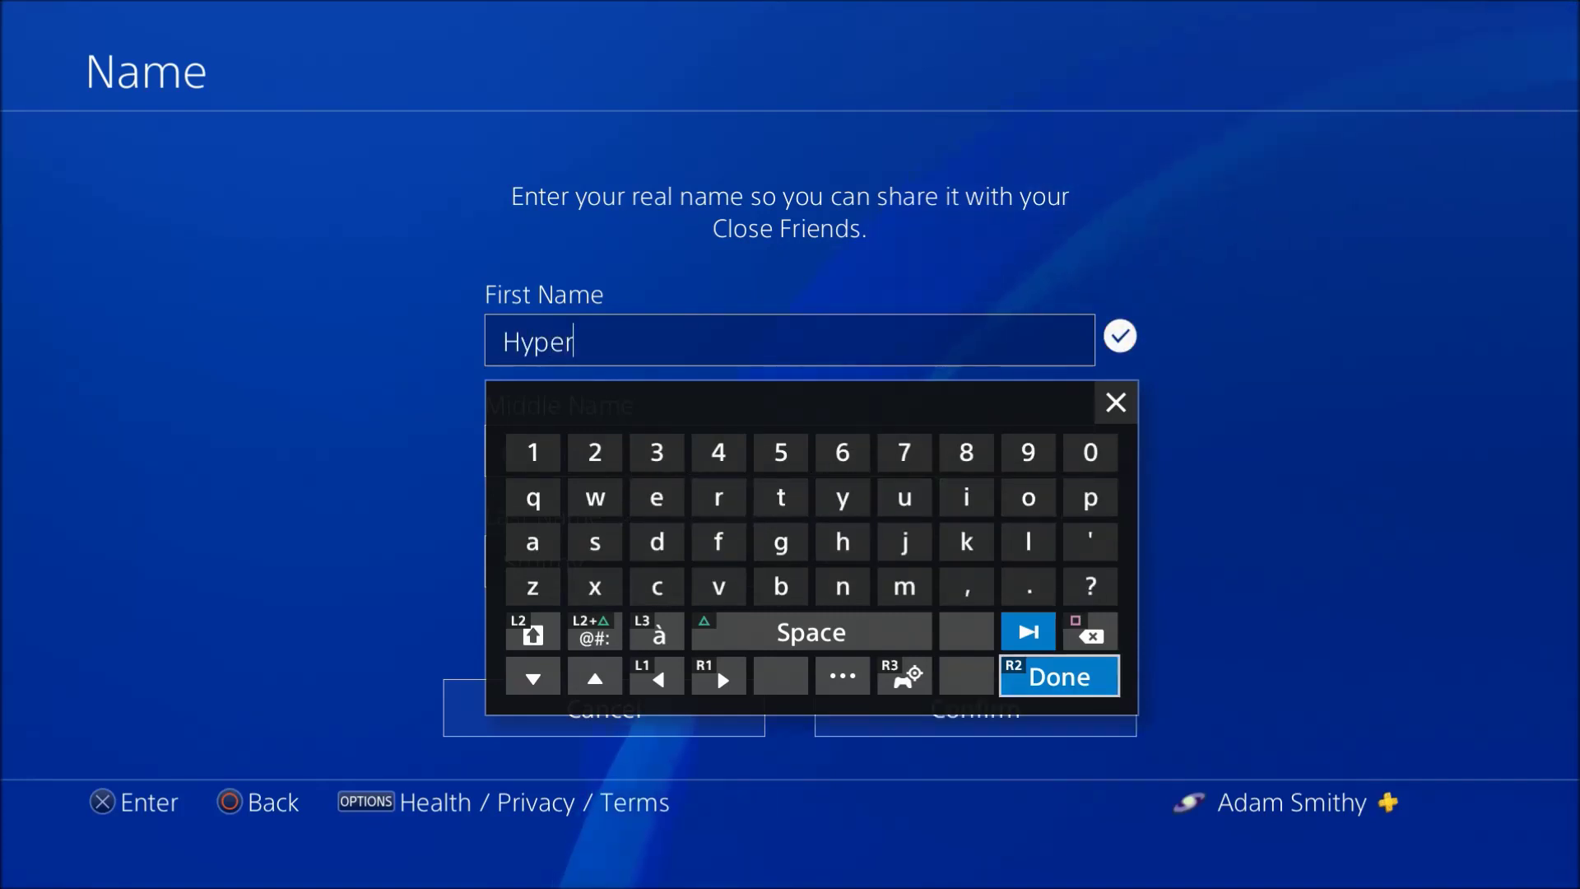
pyautogui.press('Return')
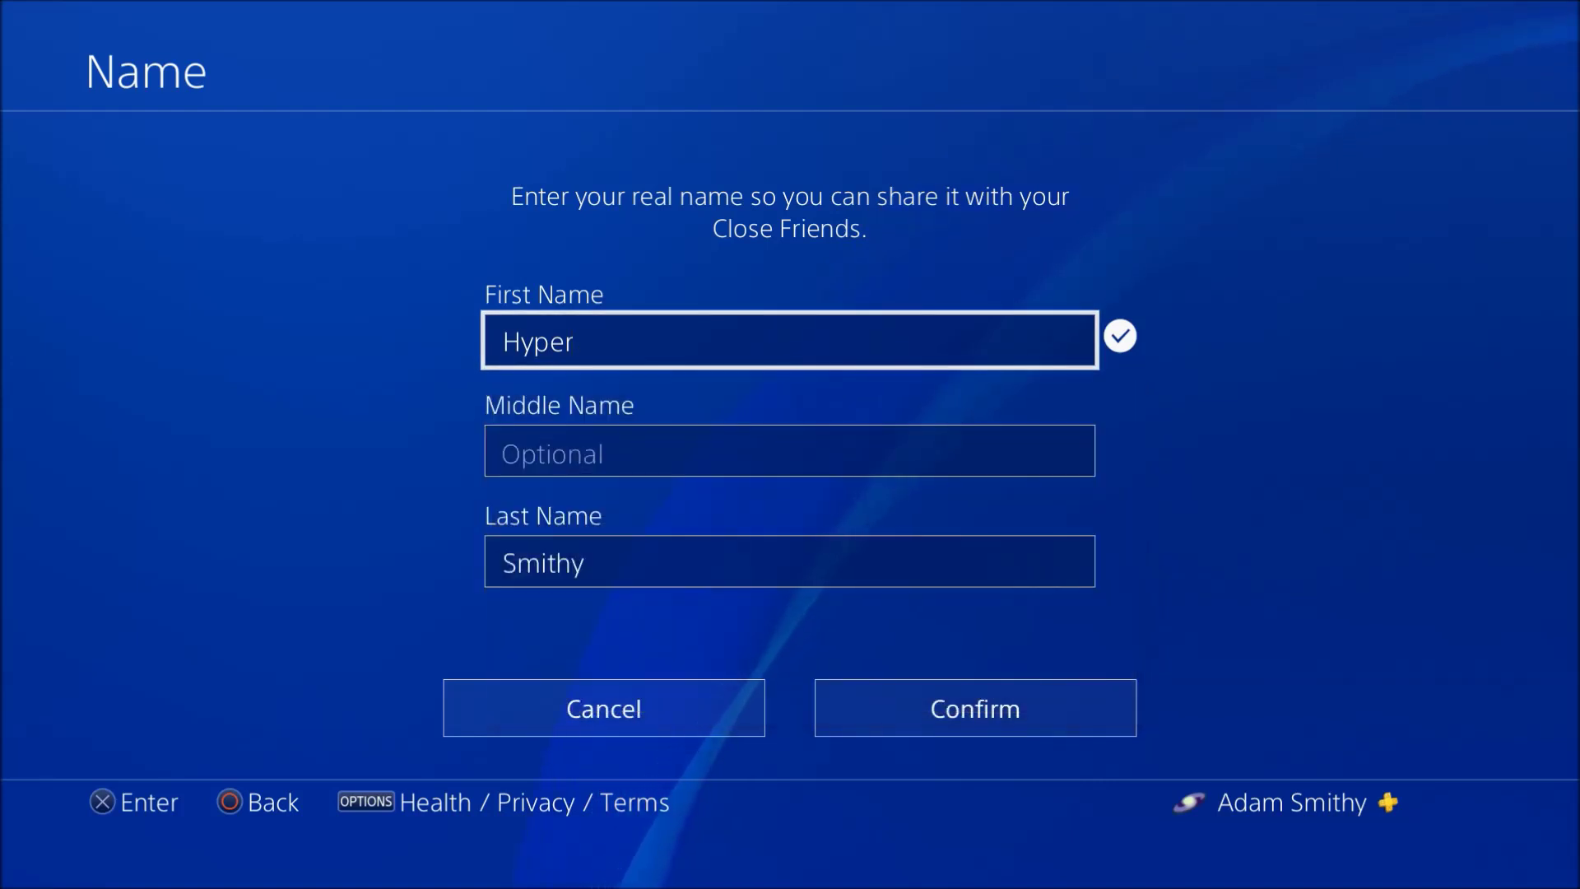
# Step: Replace the last name Smithy with Droid, then move down toward Confirm
pyautogui.press('Down')
pyautogui.press('Down')
pyautogui.press('Return')
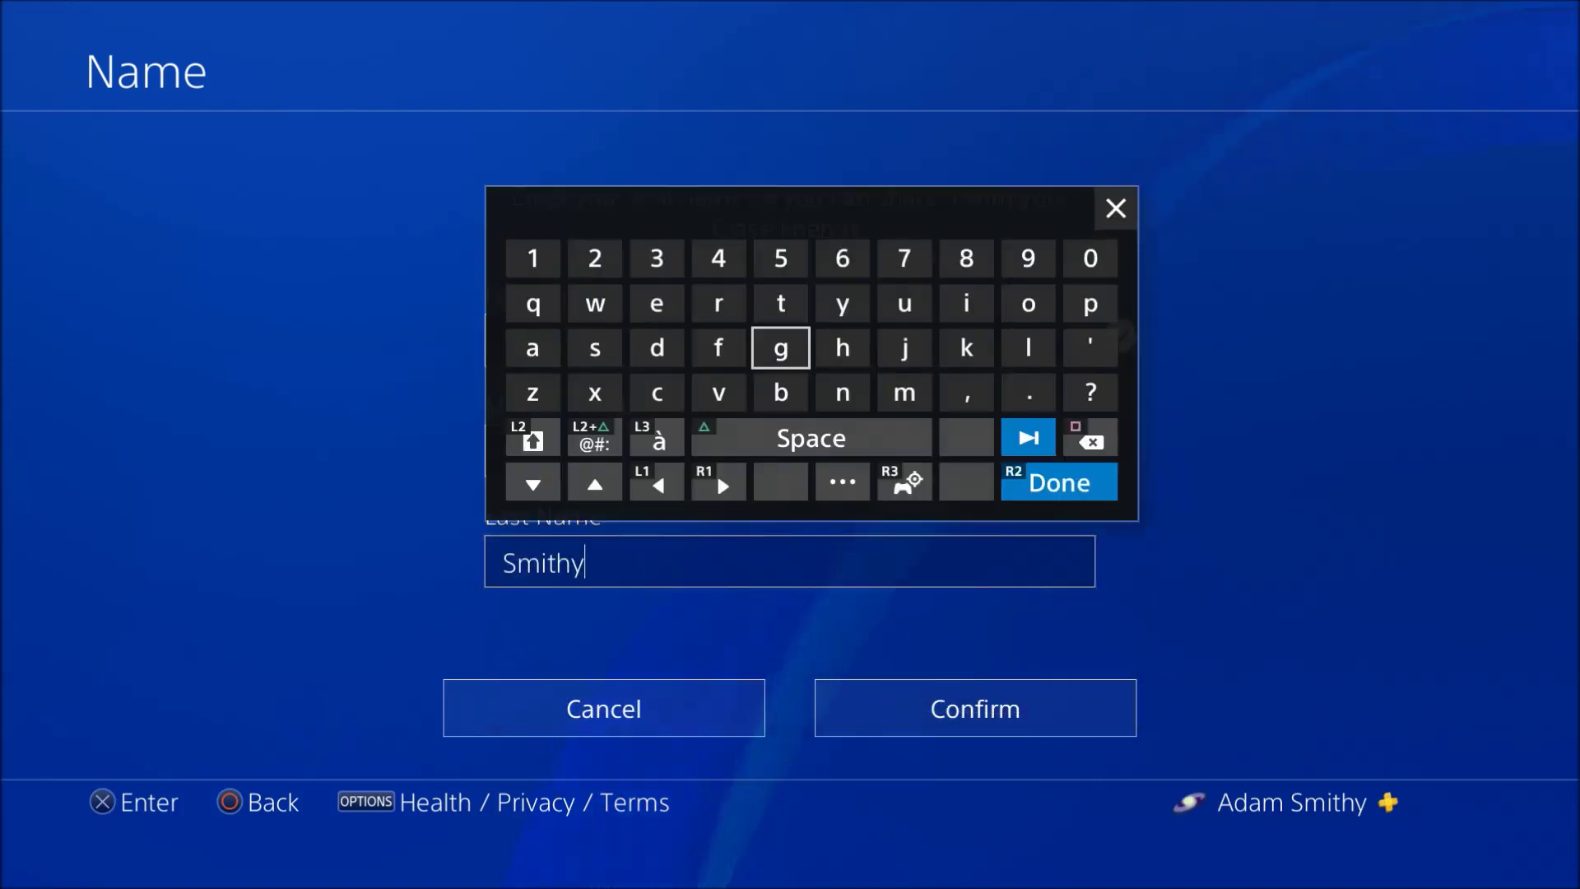
pyautogui.press('BackSpace')
pyautogui.press('BackSpace')
pyautogui.press('BackSpace')
pyautogui.write('D')
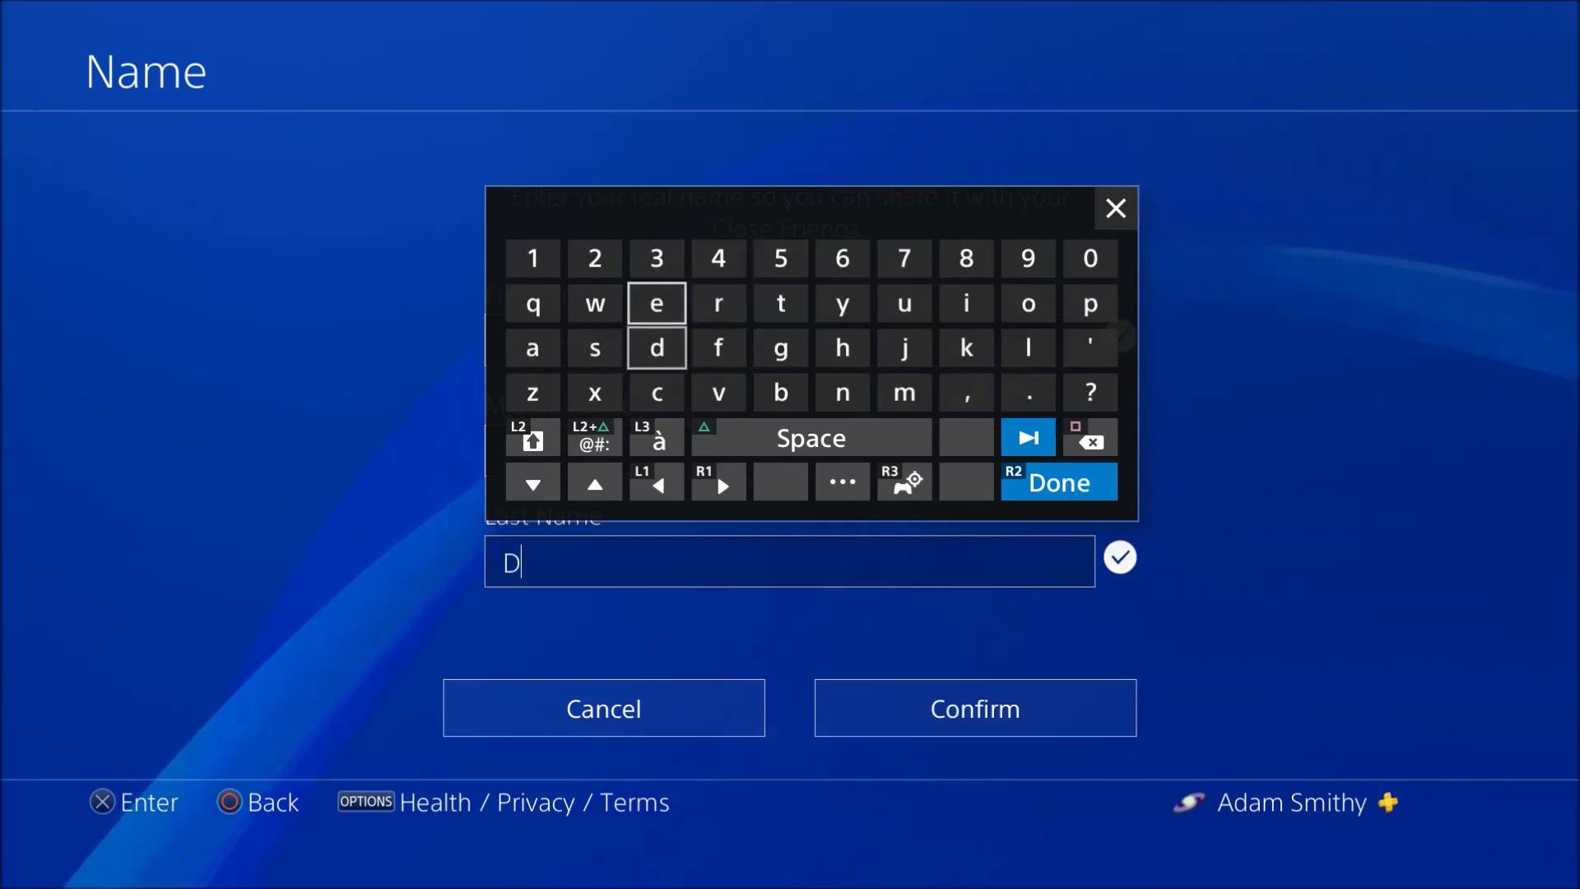
pyautogui.write('roi')
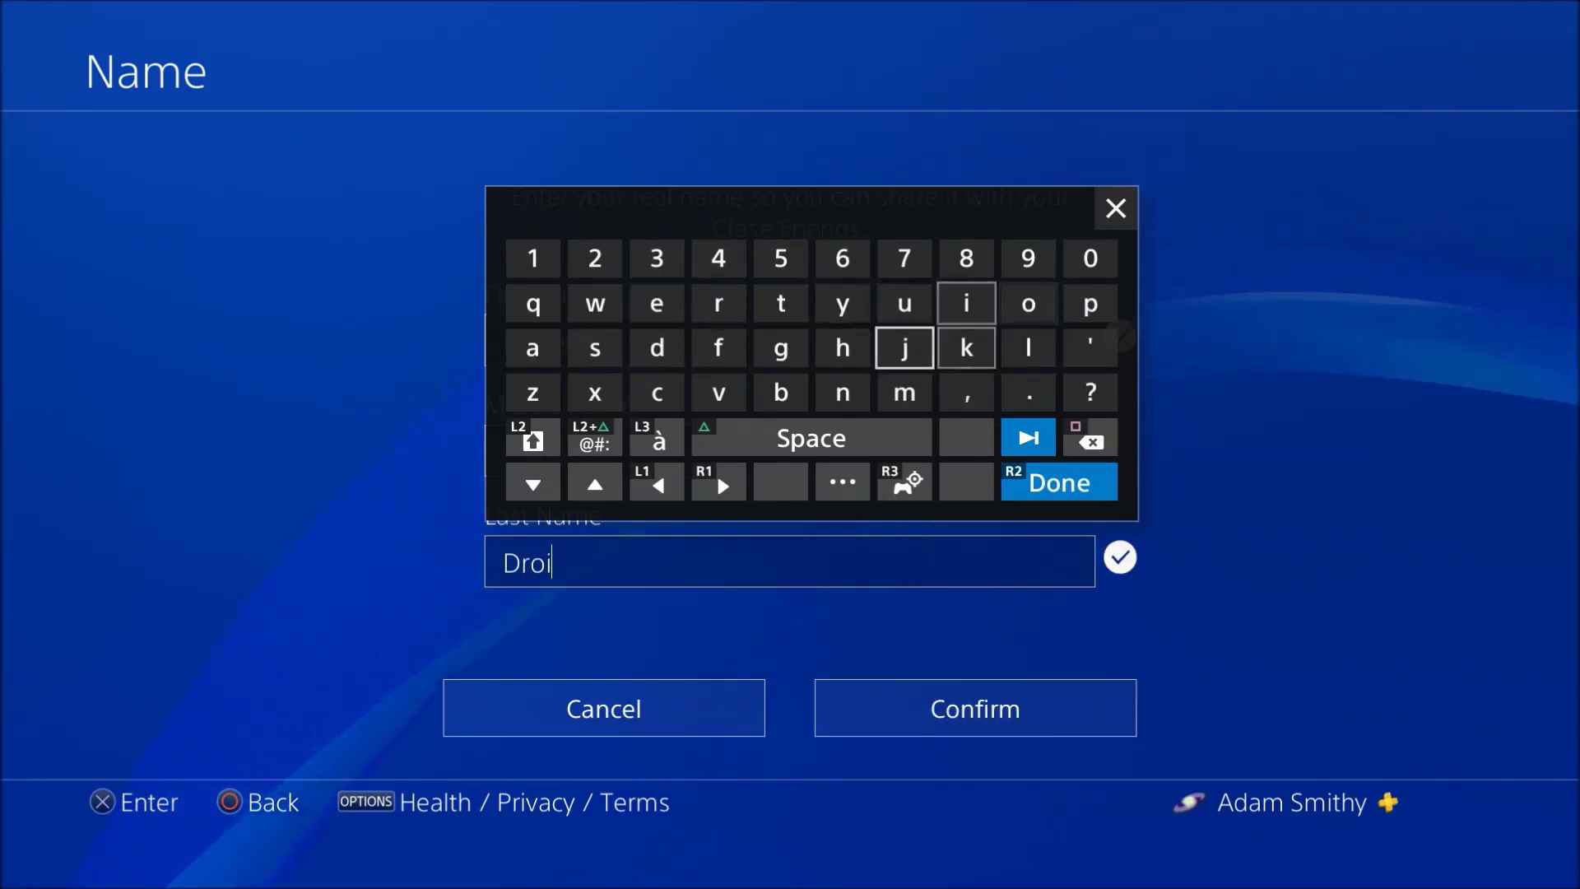
pyautogui.write('d')
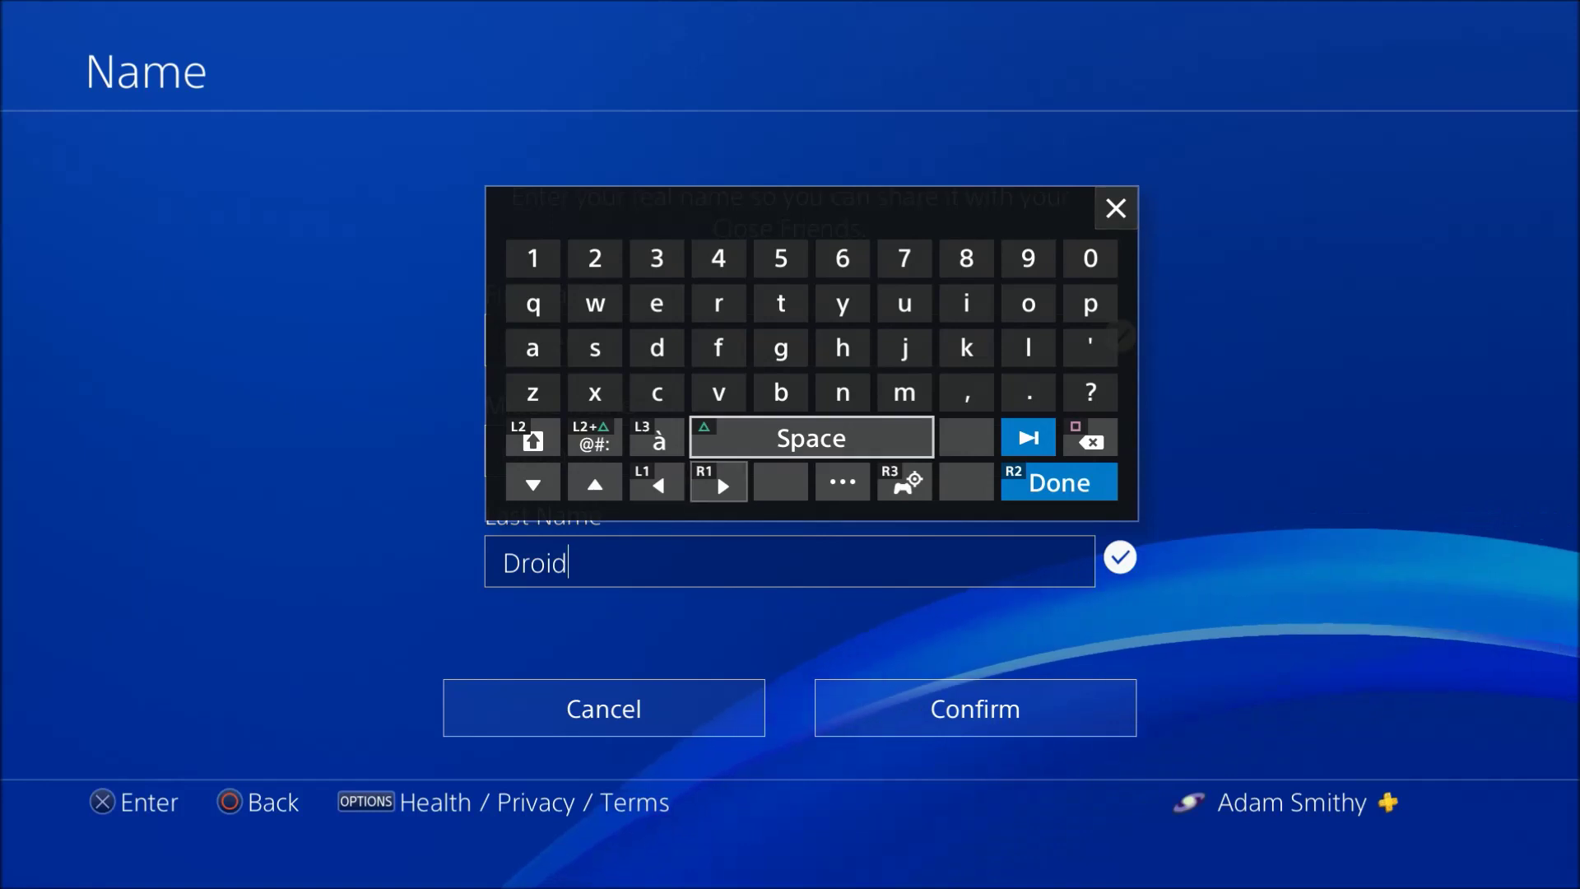
pyautogui.write('1')
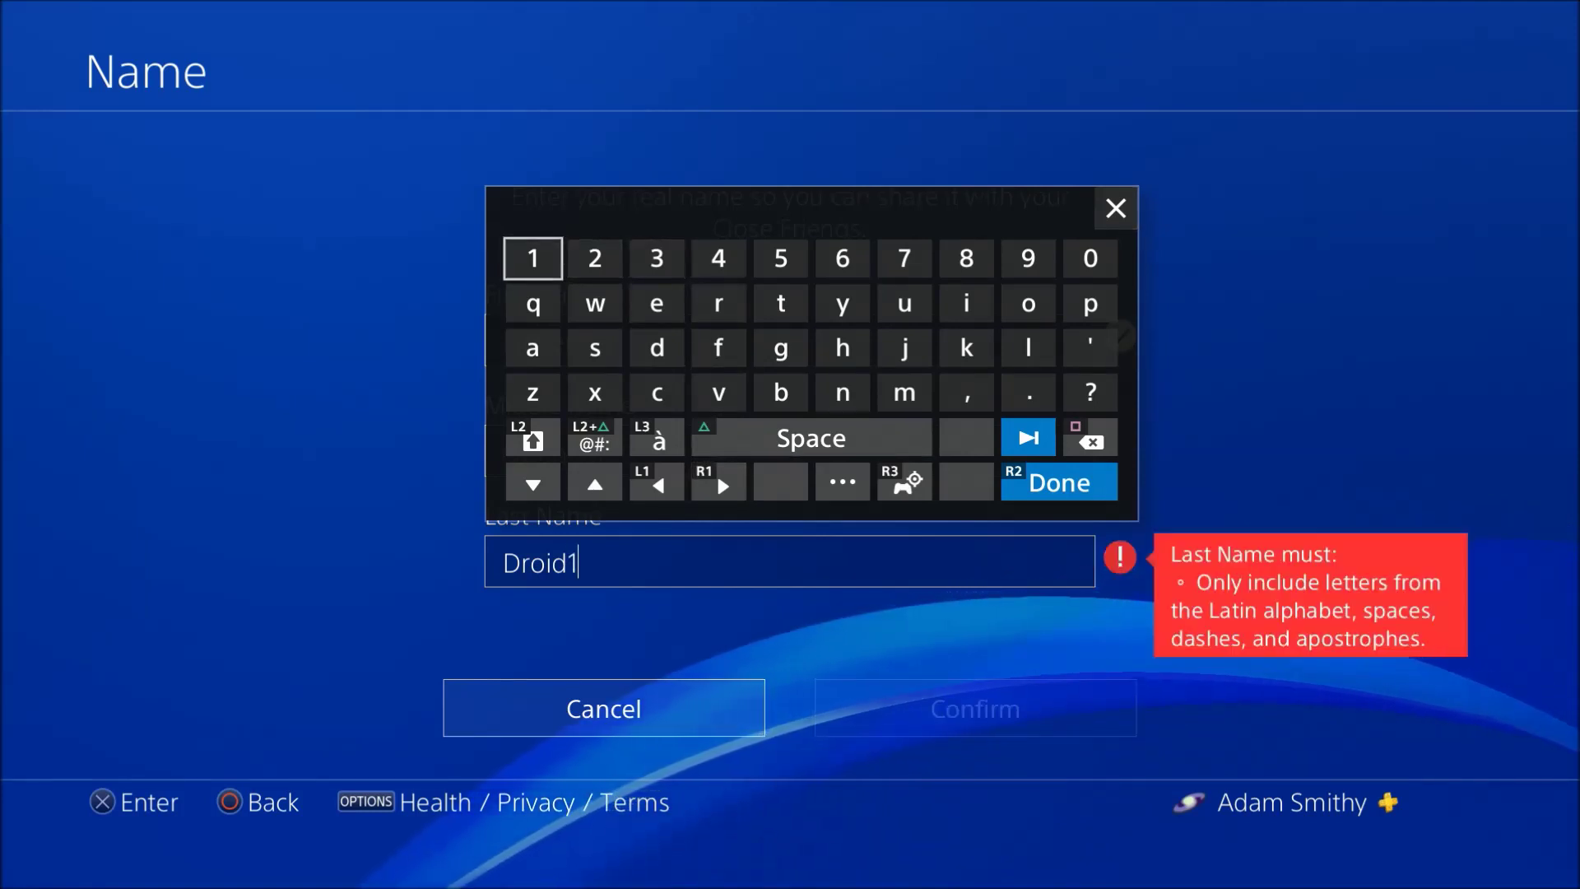
pyautogui.write('4')
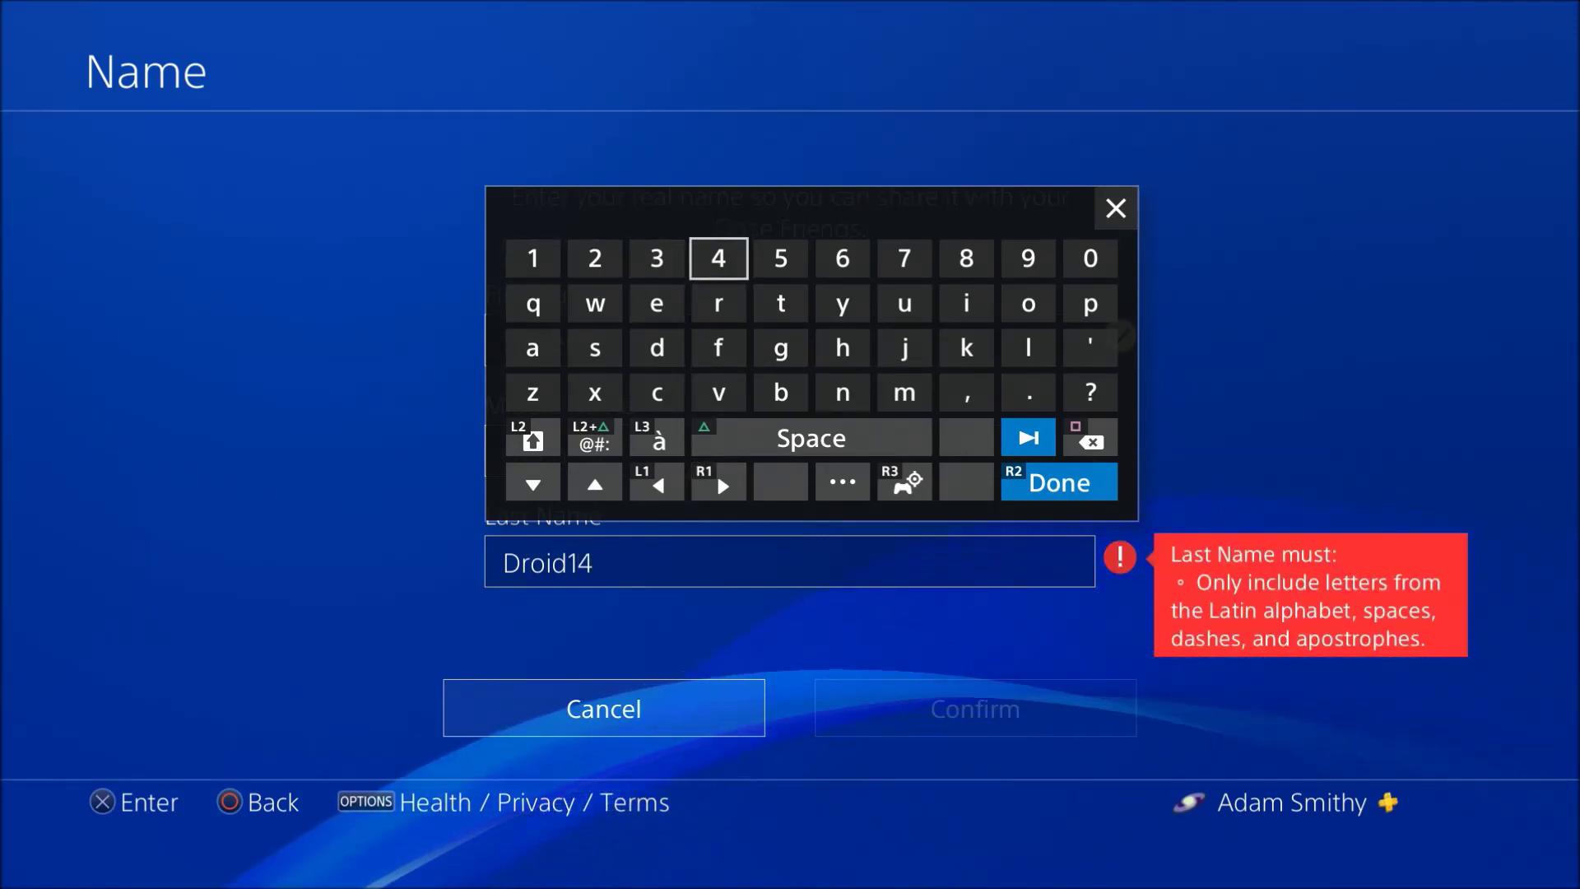
pyautogui.press('BackSpace')
pyautogui.press('BackSpace')
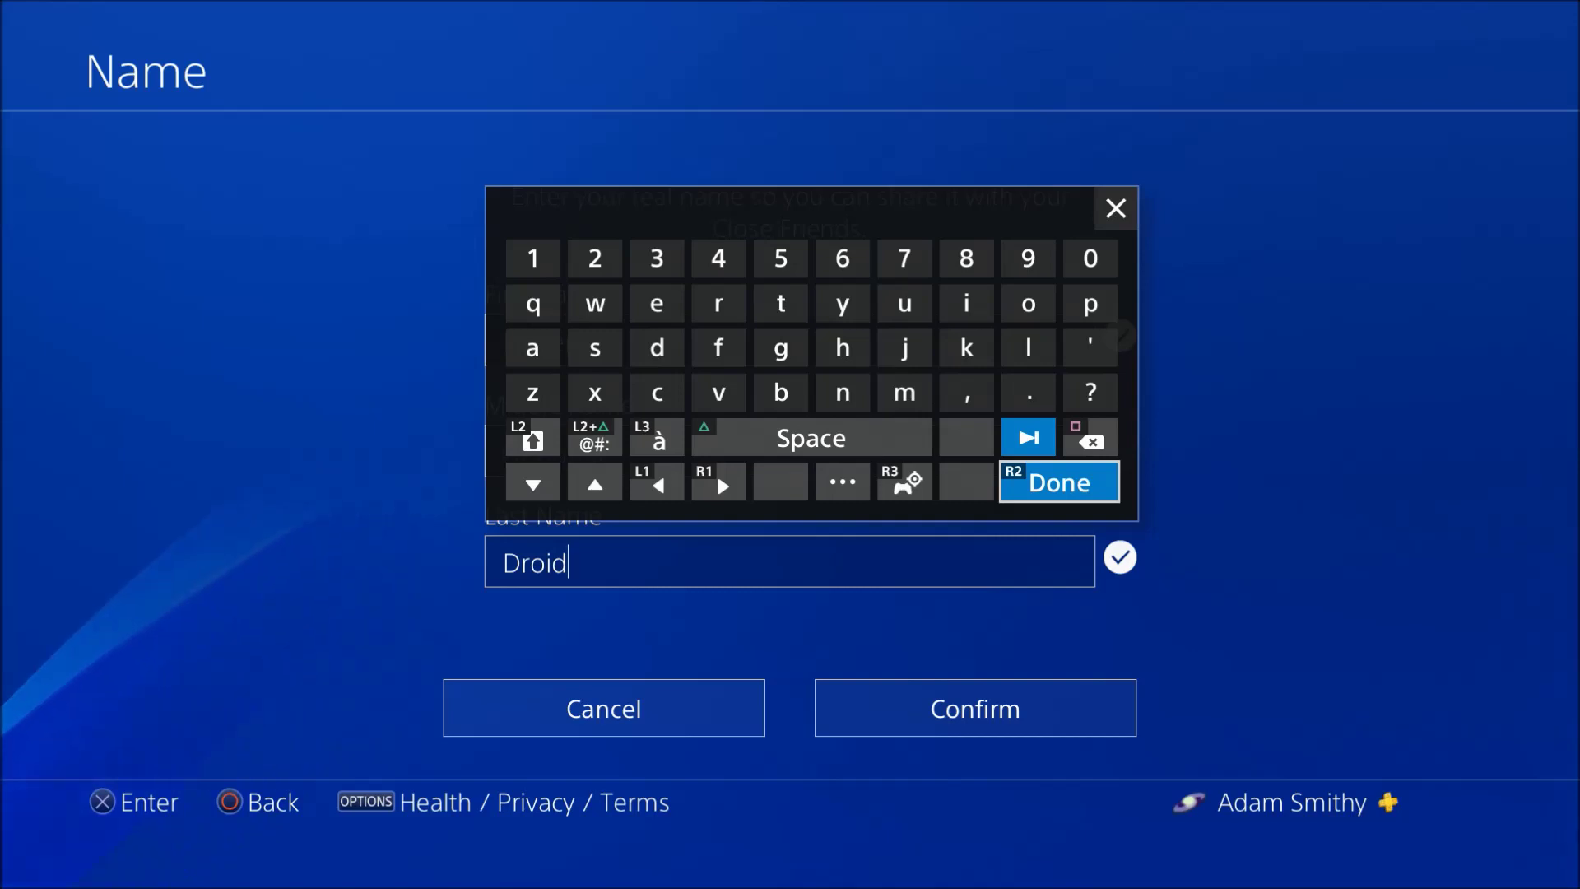
pyautogui.press('Return')
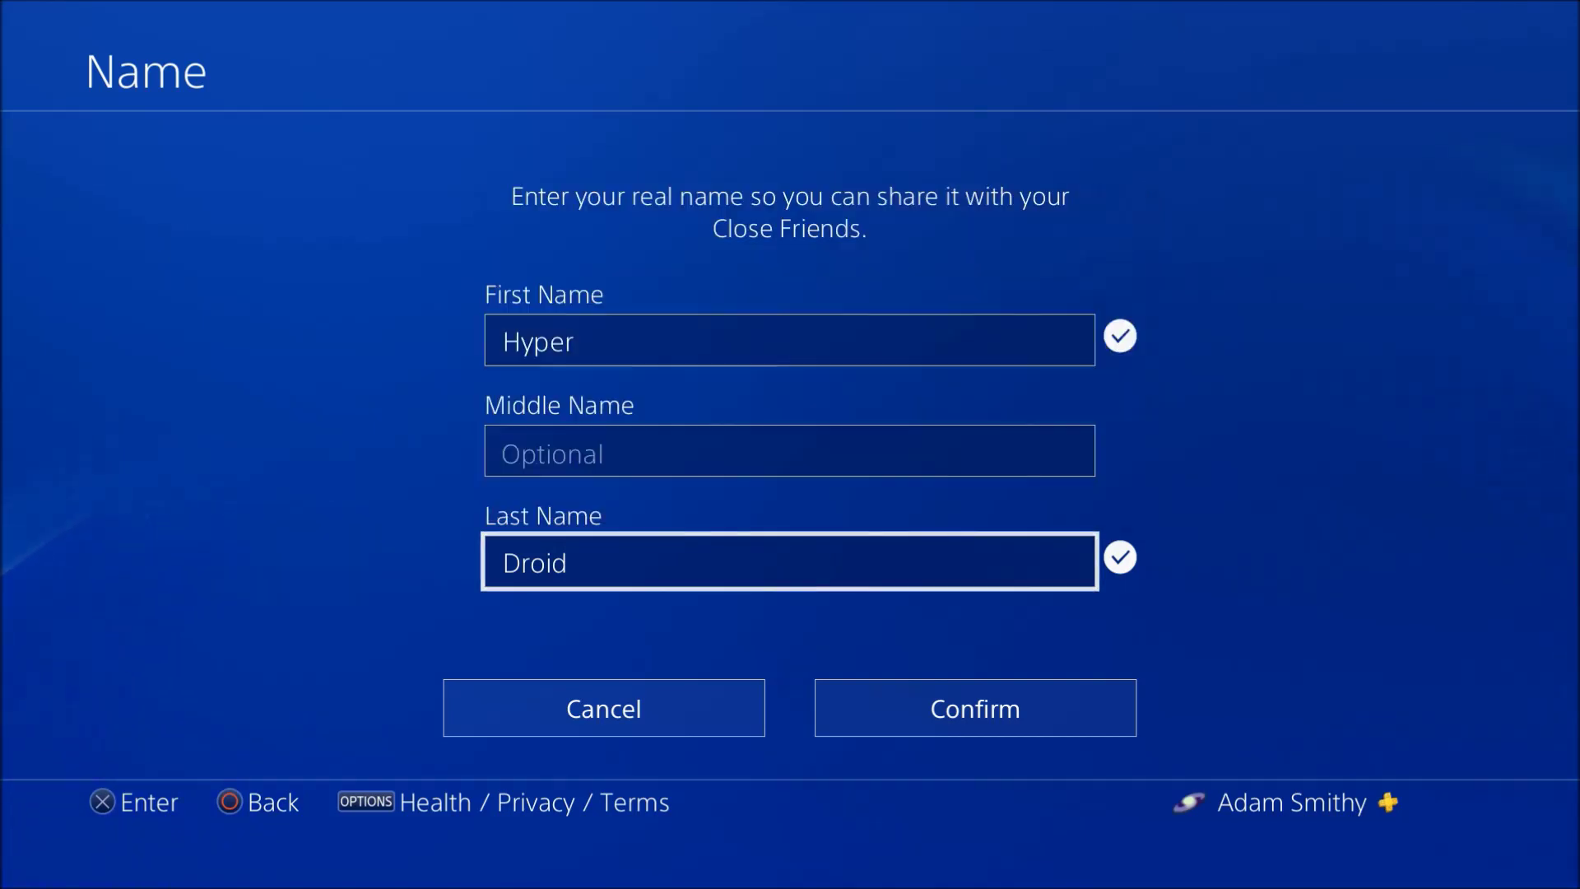
pyautogui.press('Down')
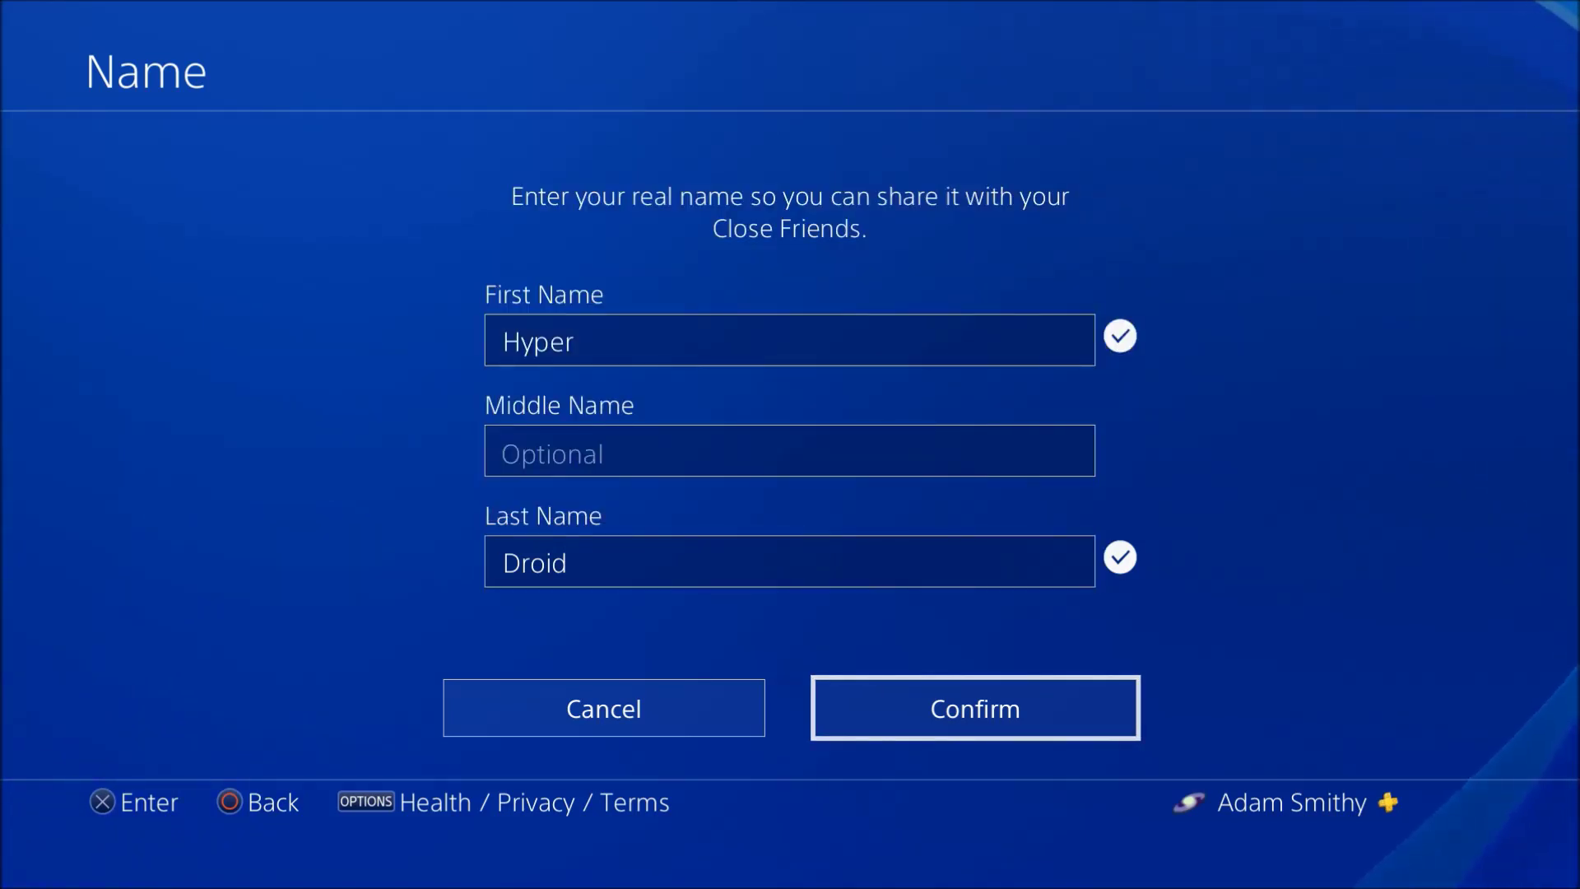